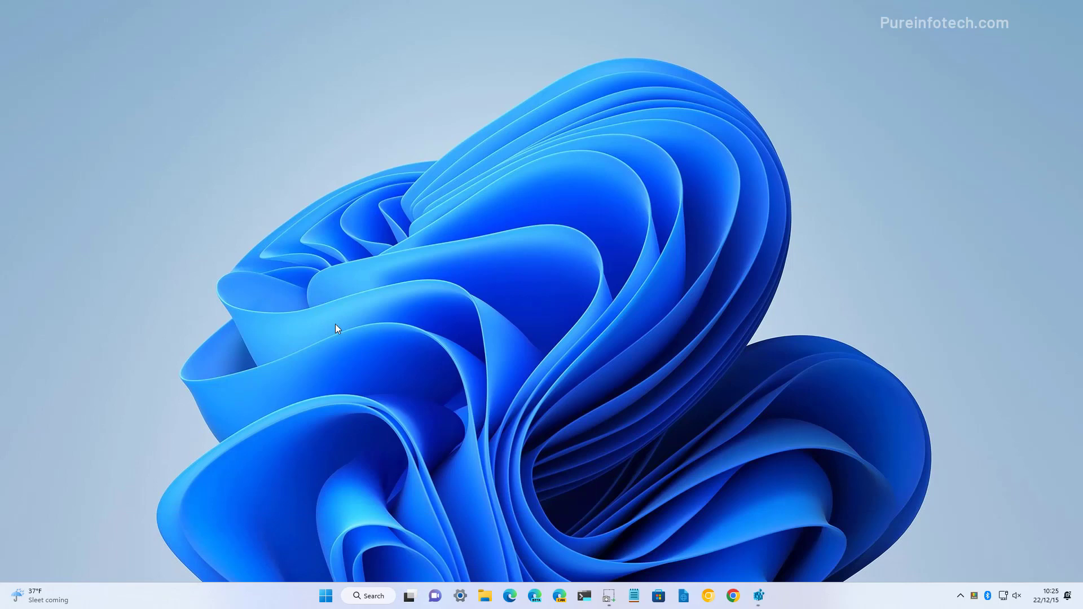
Search the Start menu for regedit to bring up Registry Editor.
key("super")
type("re")
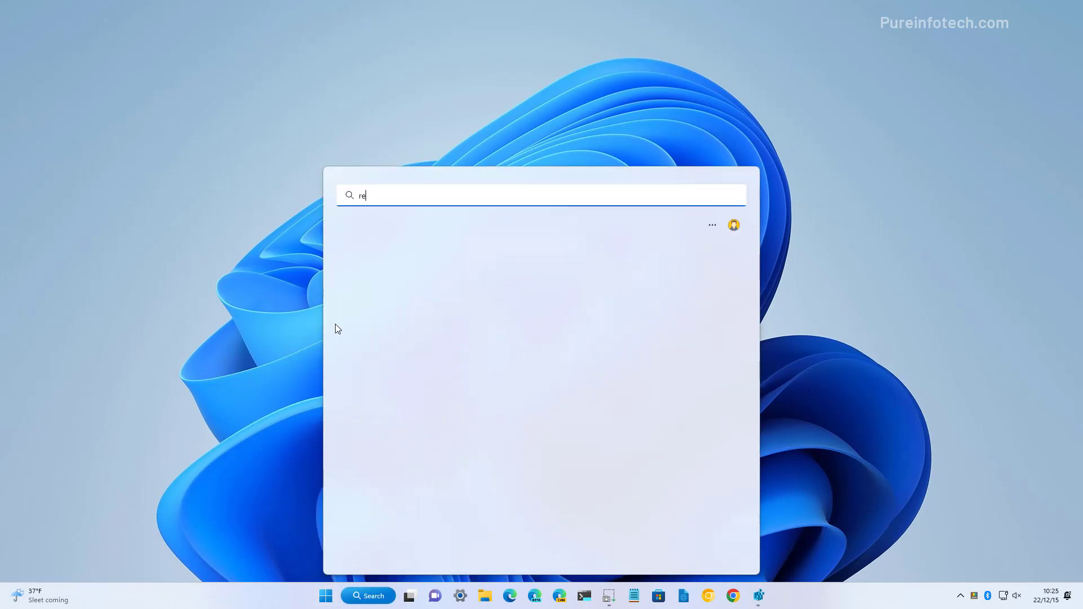
type("gedit")
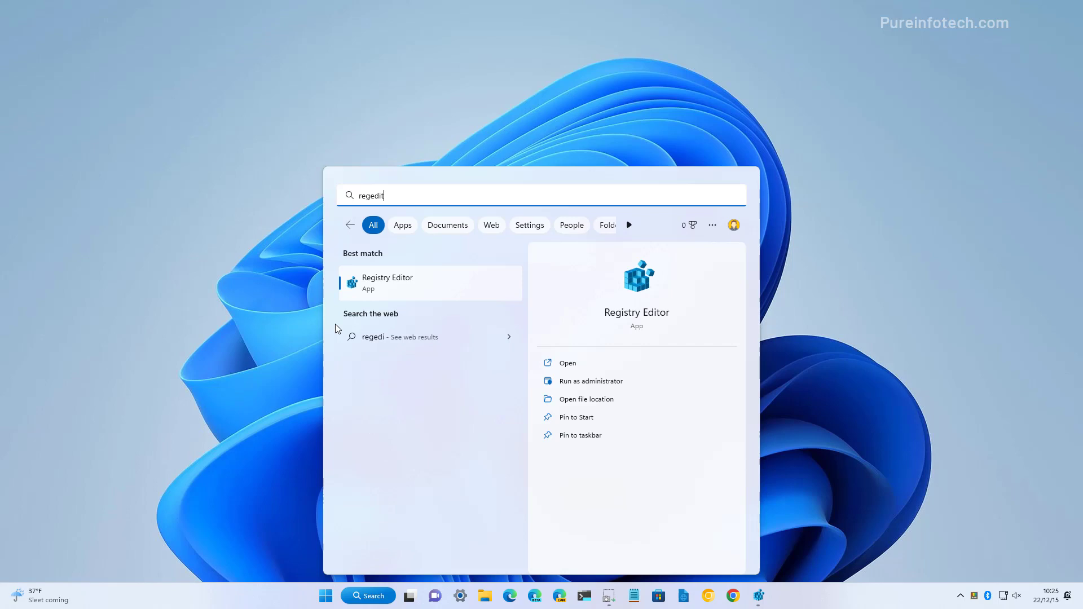
Launch Registry Editor and go to HKEY_LOCAL_MACHINE\SOFTWARE\Microsoft\PolicyManager\current\device via the address bar.
left_click(400, 289)
left_click_drag(354, 49, 44, 48)
type("HKEY_LOCAL_MACHINE\\SOFTWARE\\Microsoft\\PolicyManager\\current\\device")
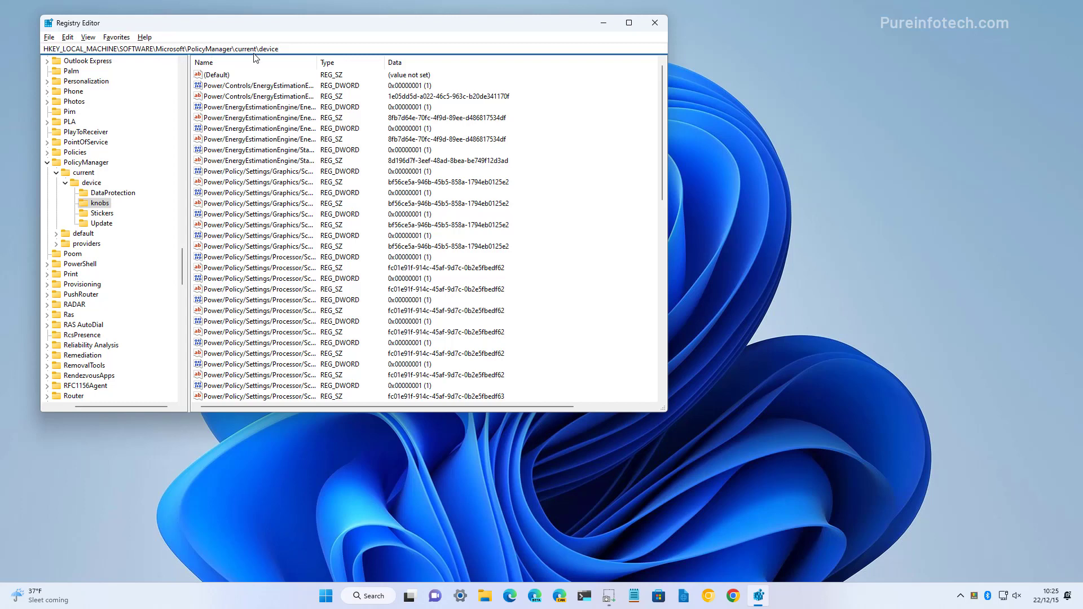
key("Return")
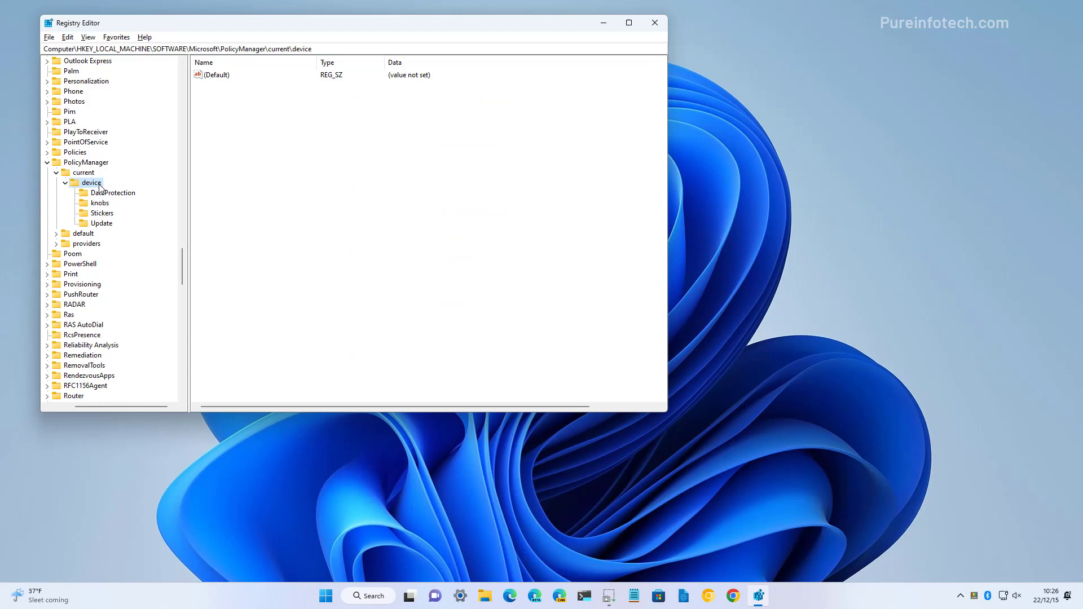
Create a new key called Education beneath the device key.
right_click(99, 186)
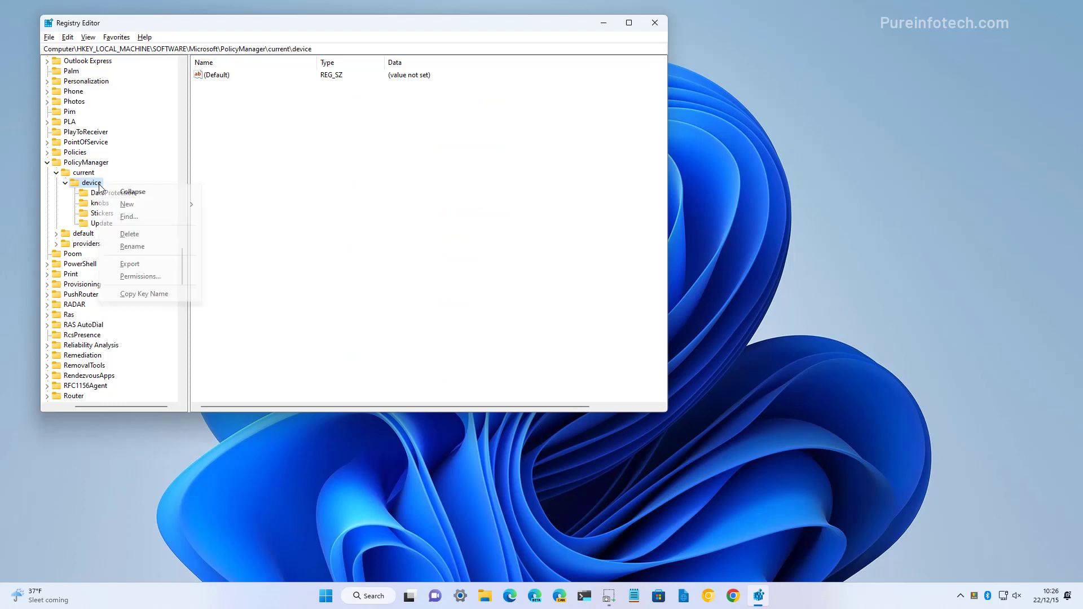
mouse_move(178, 206)
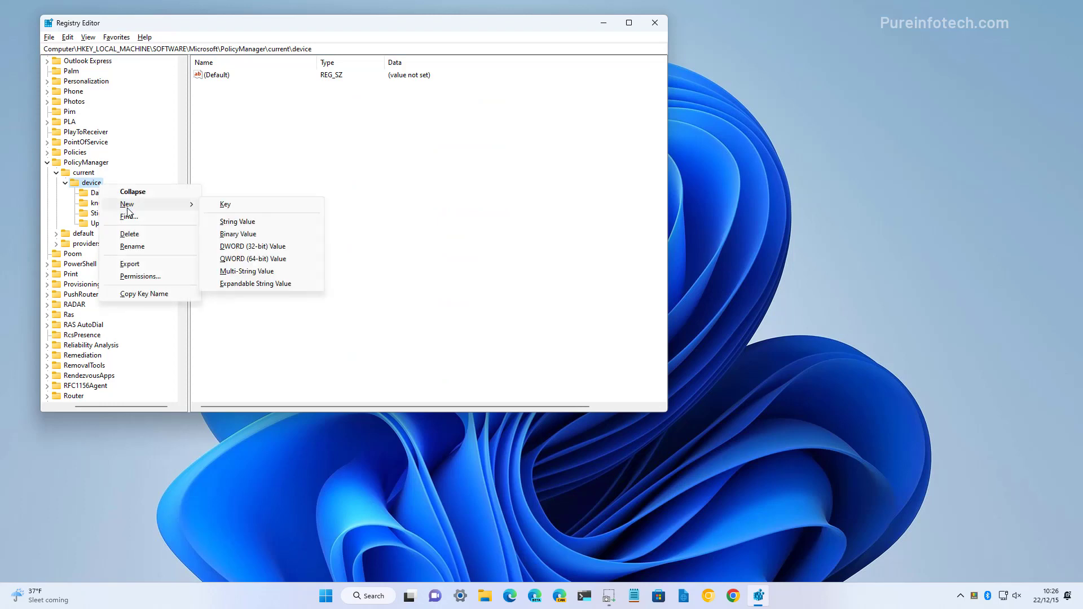
left_click(257, 207)
type("E")
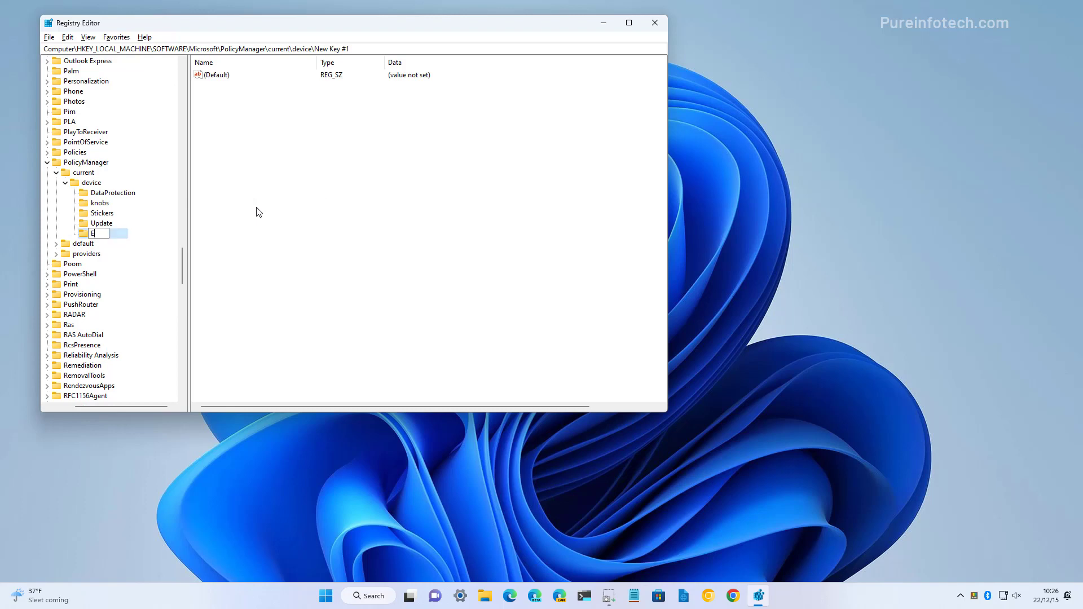
type("ducation")
key("Return")
Add a DWORD (32-bit) value named EnableEduThemes under Education with value data 1.
right_click(268, 152)
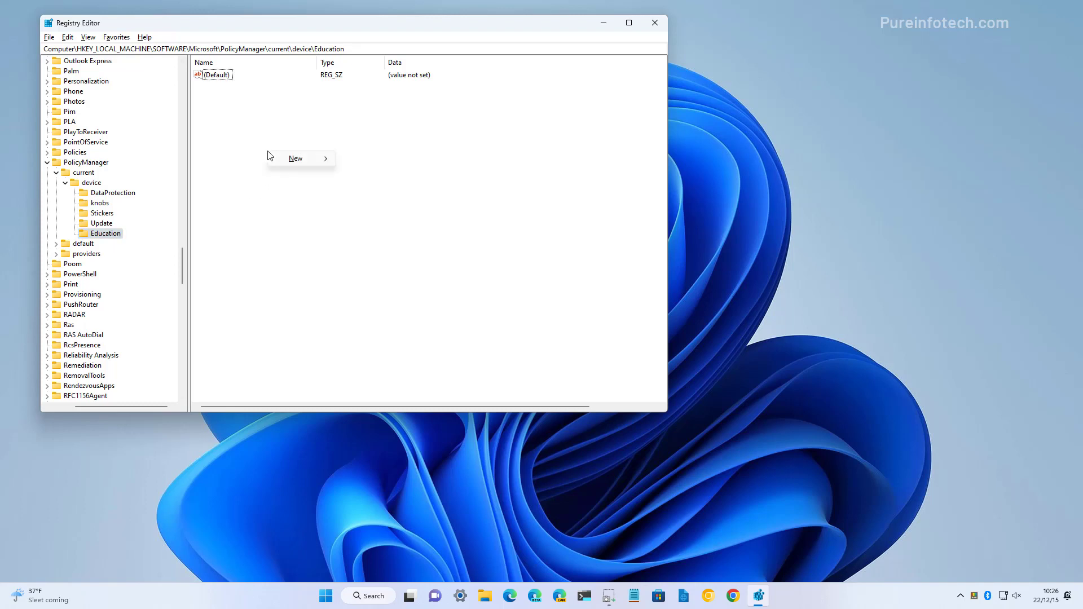
mouse_move(285, 162)
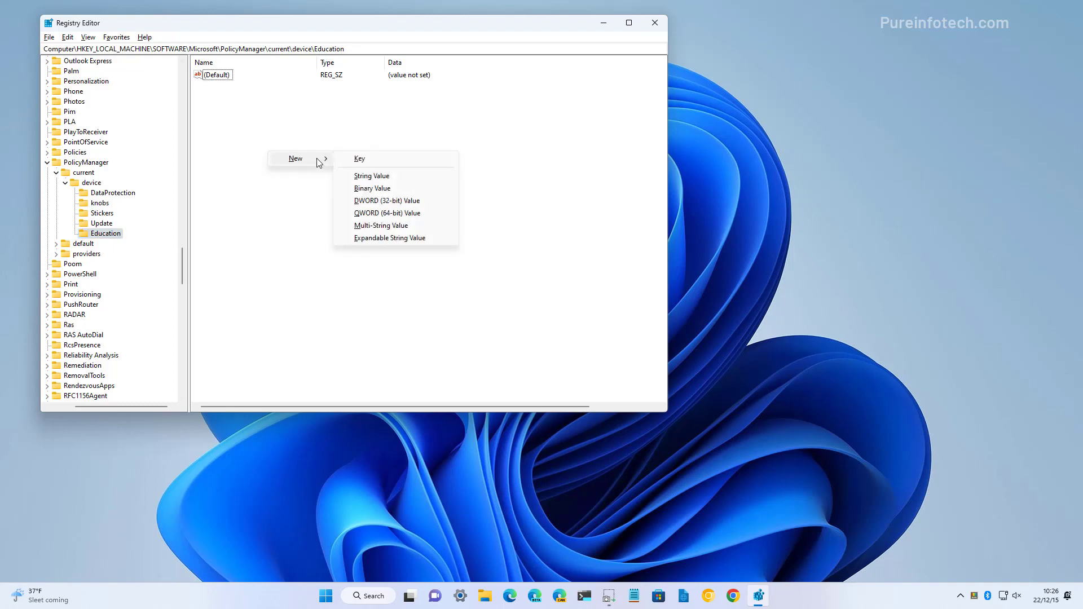
left_click(369, 201)
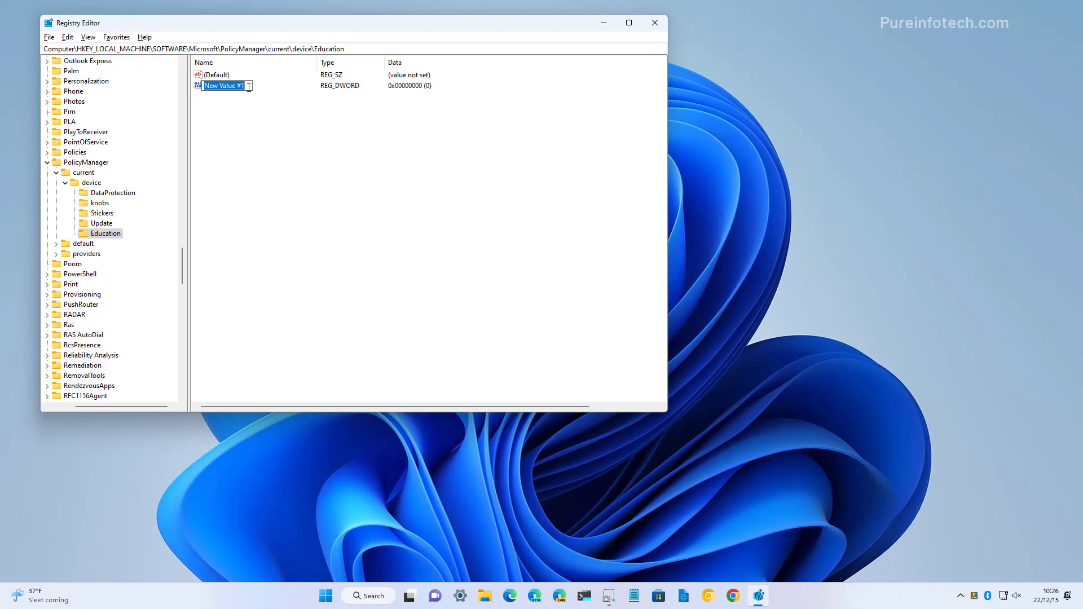
type("EnableEduThemes")
key("Return")
double_click(252, 92)
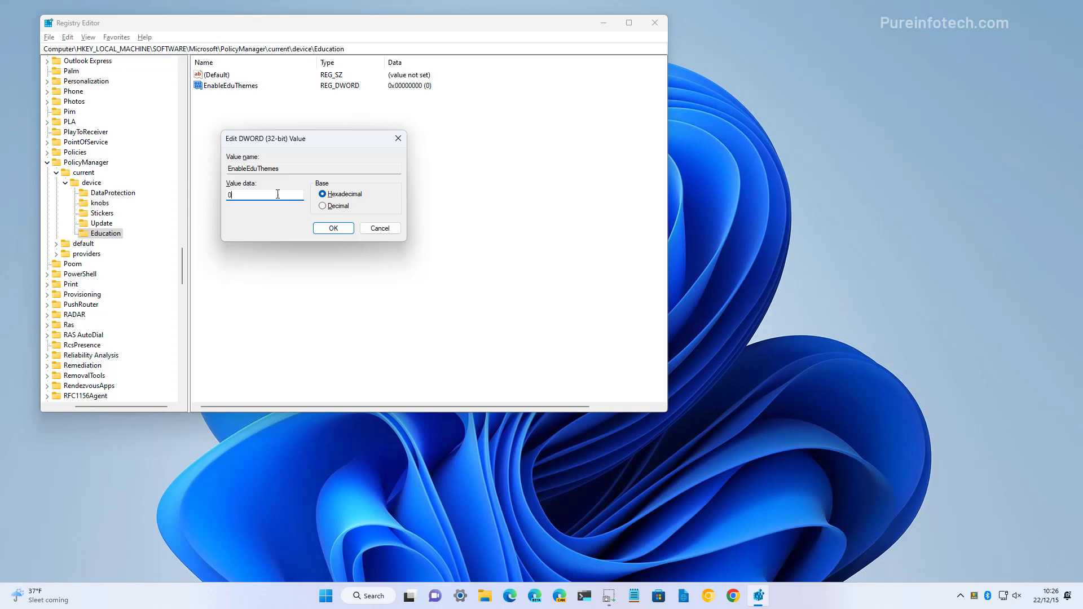
type("1")
left_click(326, 230)
Close Registry Editor and check the Restart option in the Start menu's power options.
left_click(652, 25)
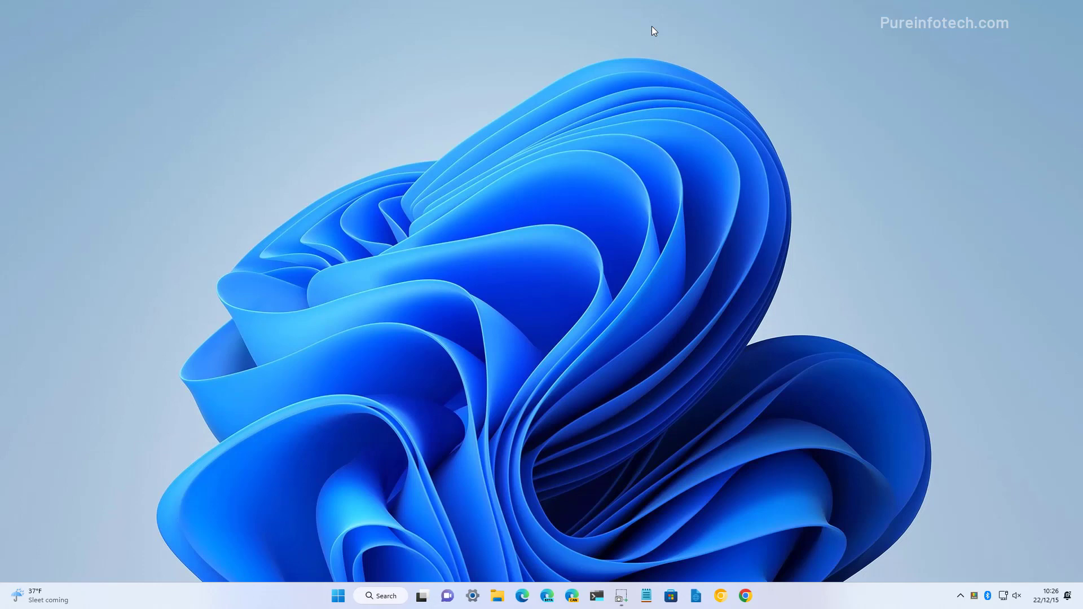
left_click(338, 595)
left_click(688, 563)
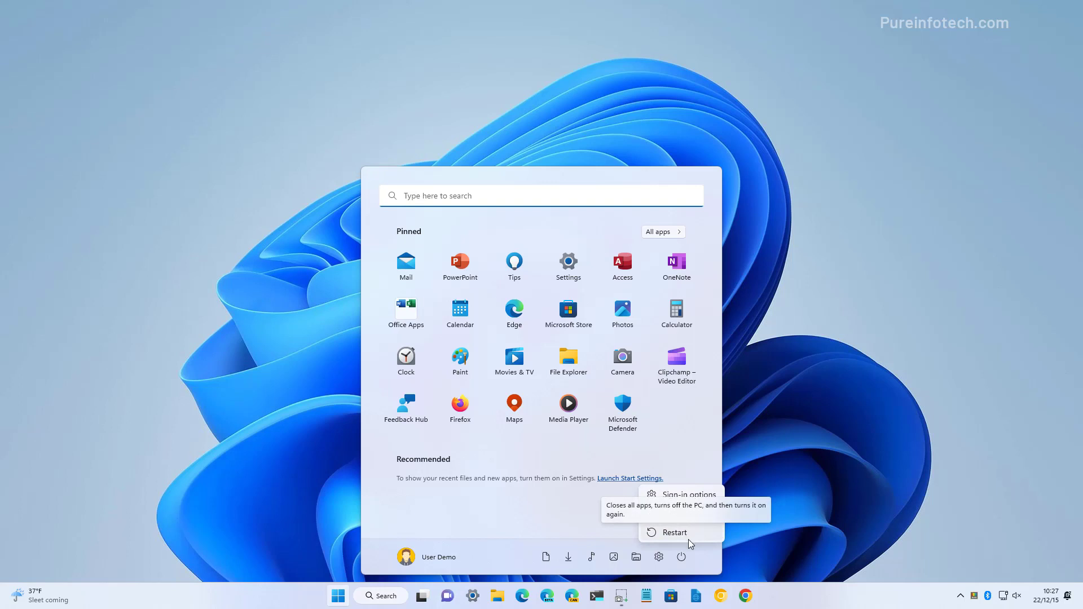
left_click(788, 480)
left_click(473, 599)
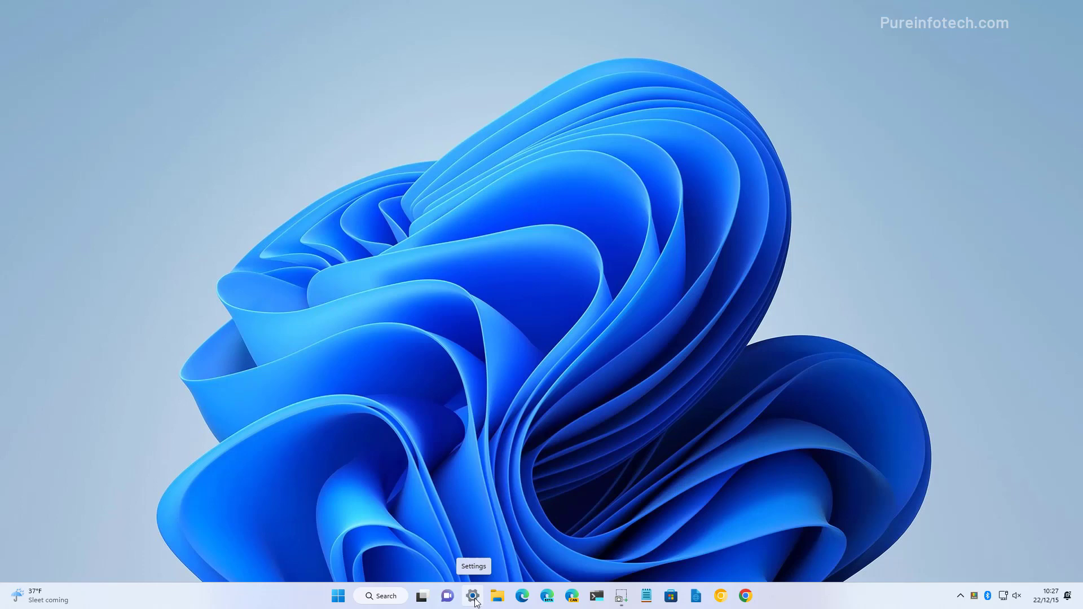
Search for settings from Start and launch the Settings app.
key("super")
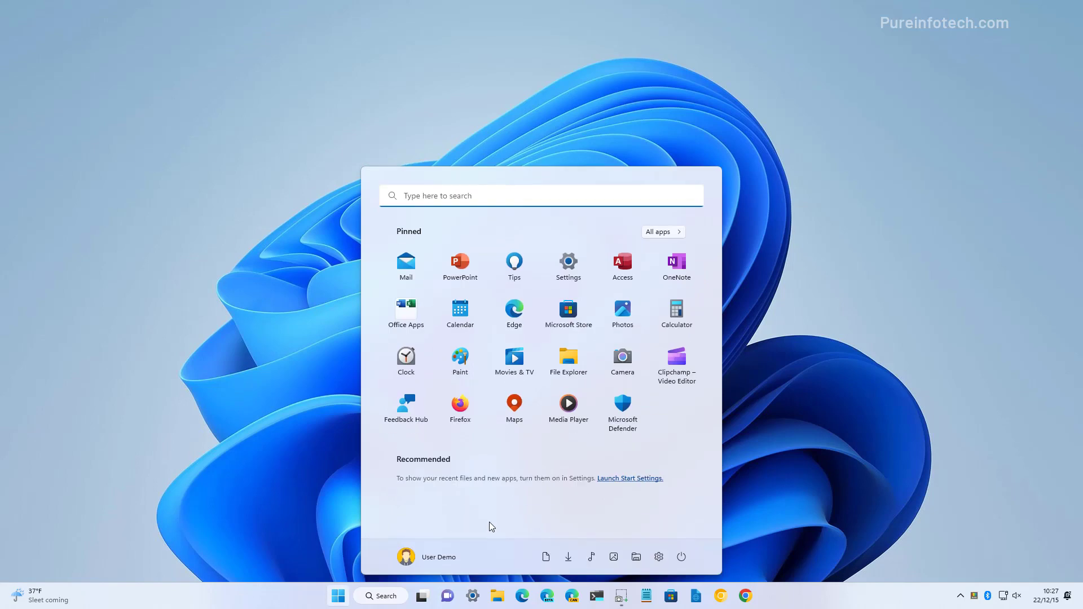
type("settings")
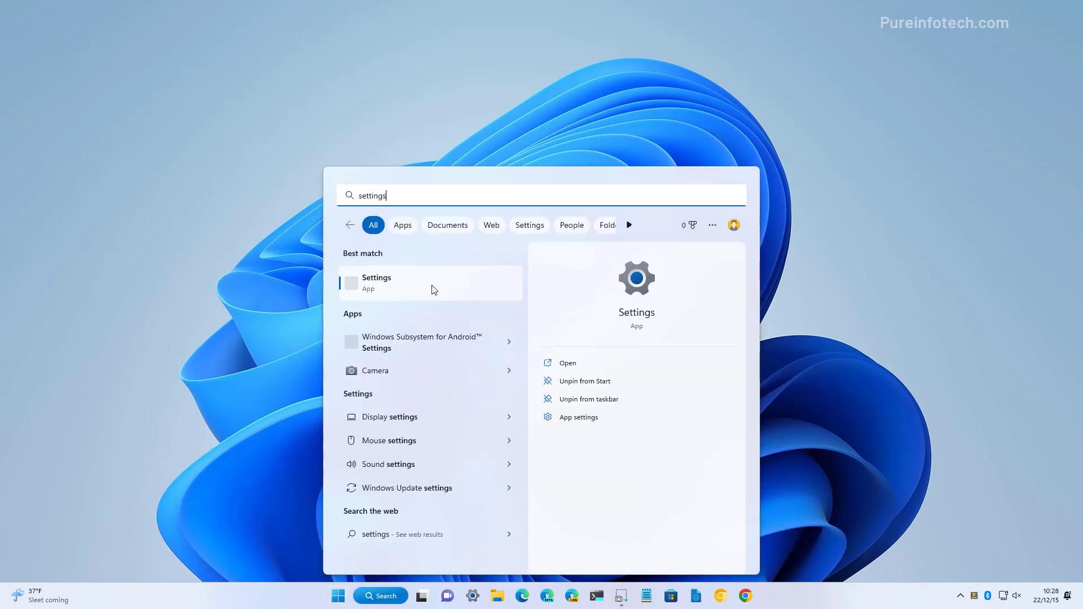
left_click(431, 286)
Navigate to Personalization > Themes in Settings.
left_click(238, 276)
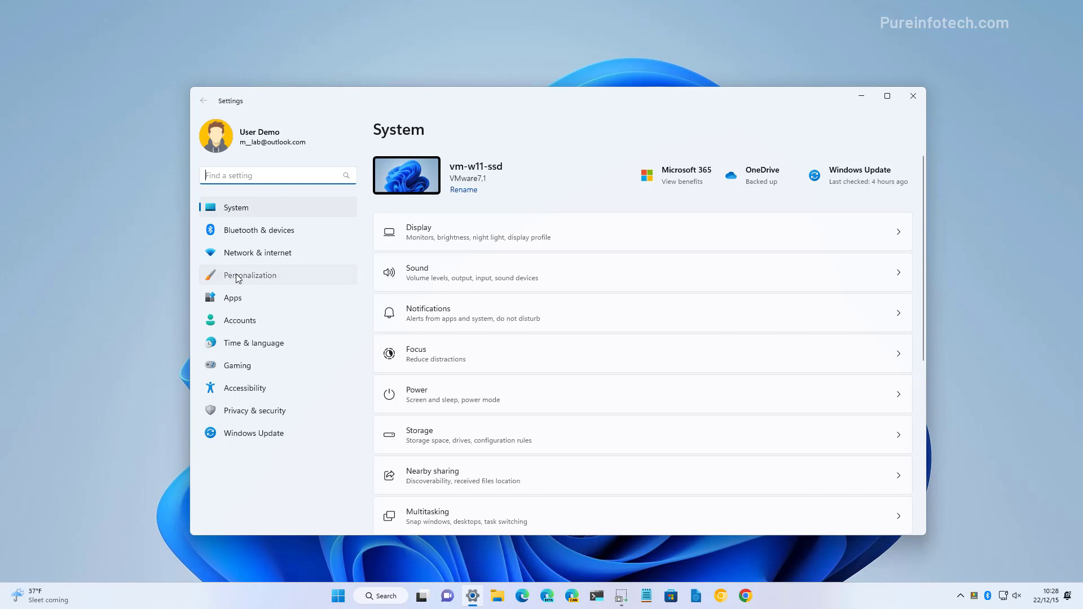
left_click(460, 388)
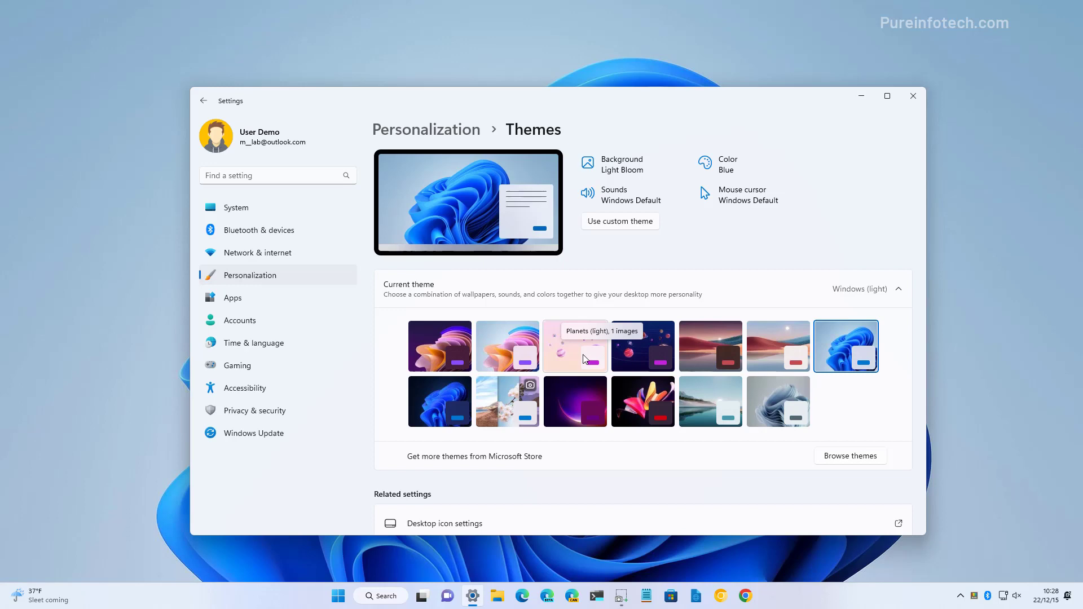
Try the Planets (light), Planets (dark), Sunset (dark) and Sunset (light) themes, viewing the wallpaper.
left_click(585, 359)
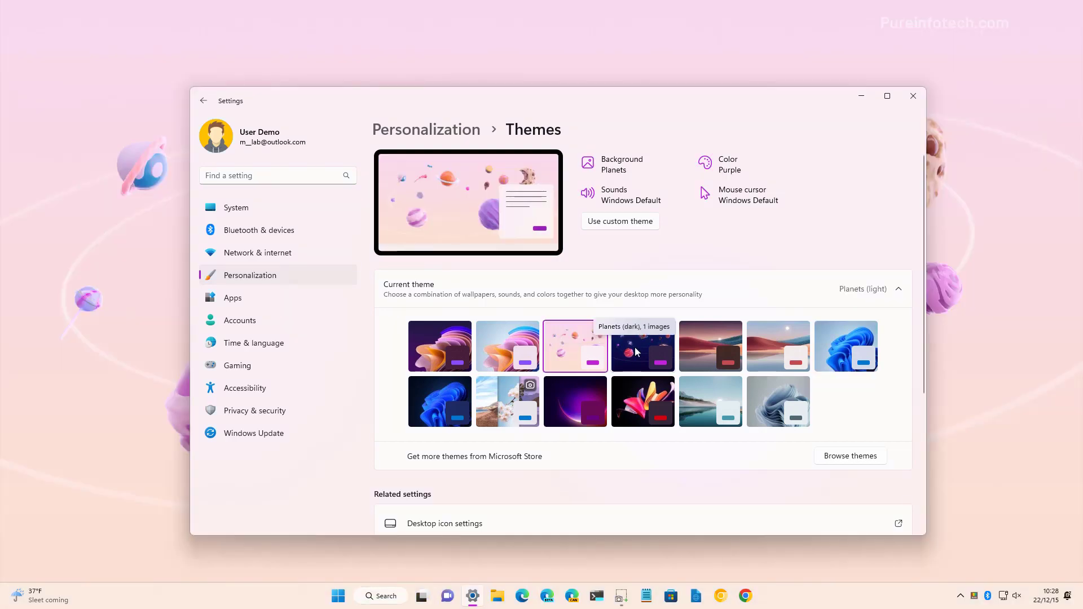
left_click(636, 352)
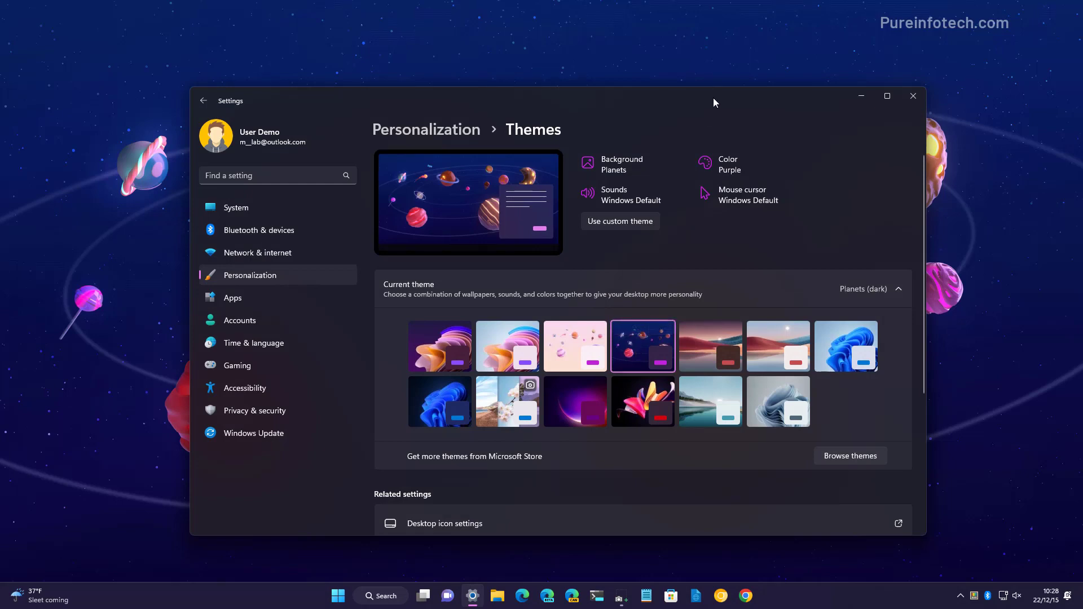
left_click_drag(713, 97, 677, 58)
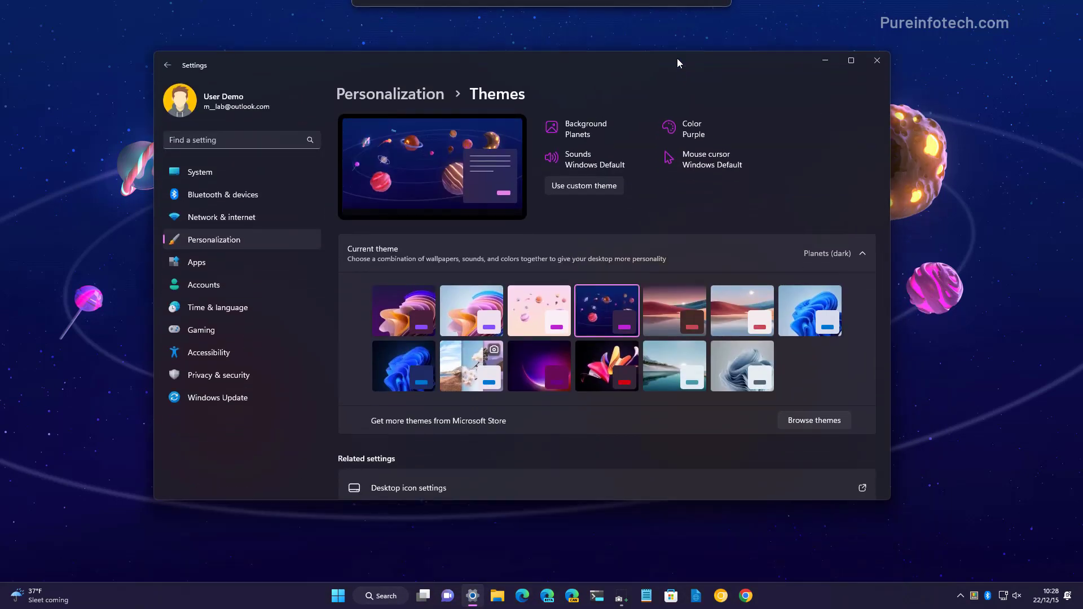
left_click(667, 308)
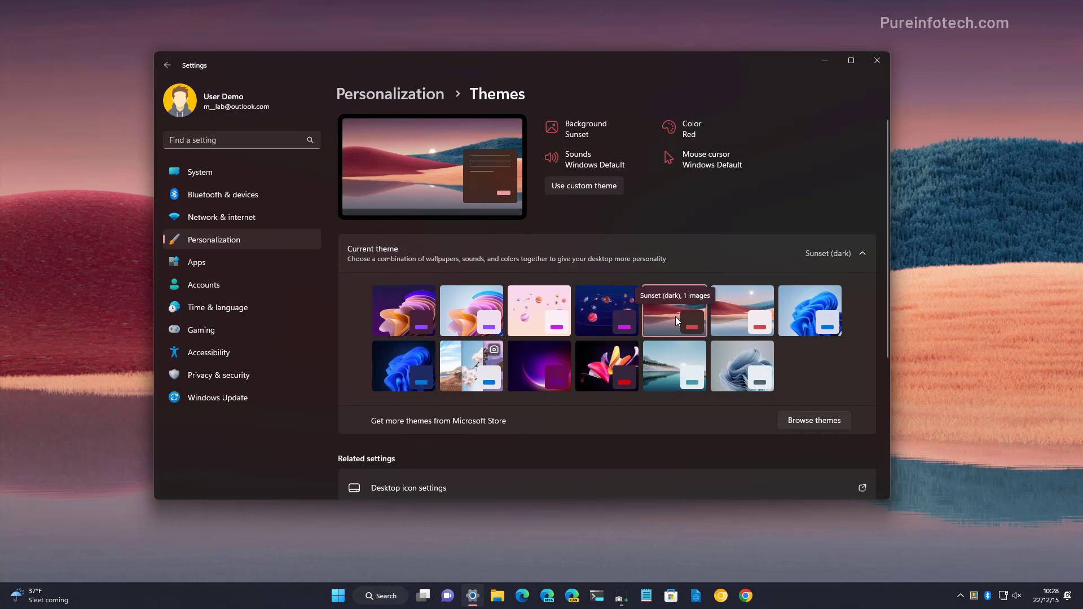
left_click(736, 314)
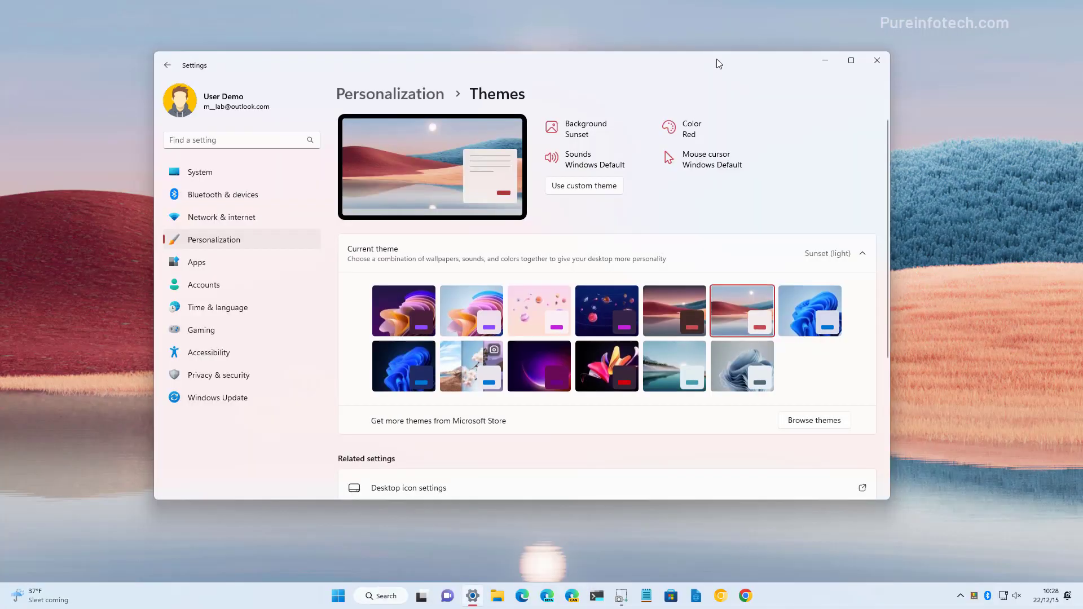
Apply the Flower (light) theme and reposition the Settings window.
left_click_drag(716, 64, 714, 127)
left_click_drag(713, 163, 706, 89)
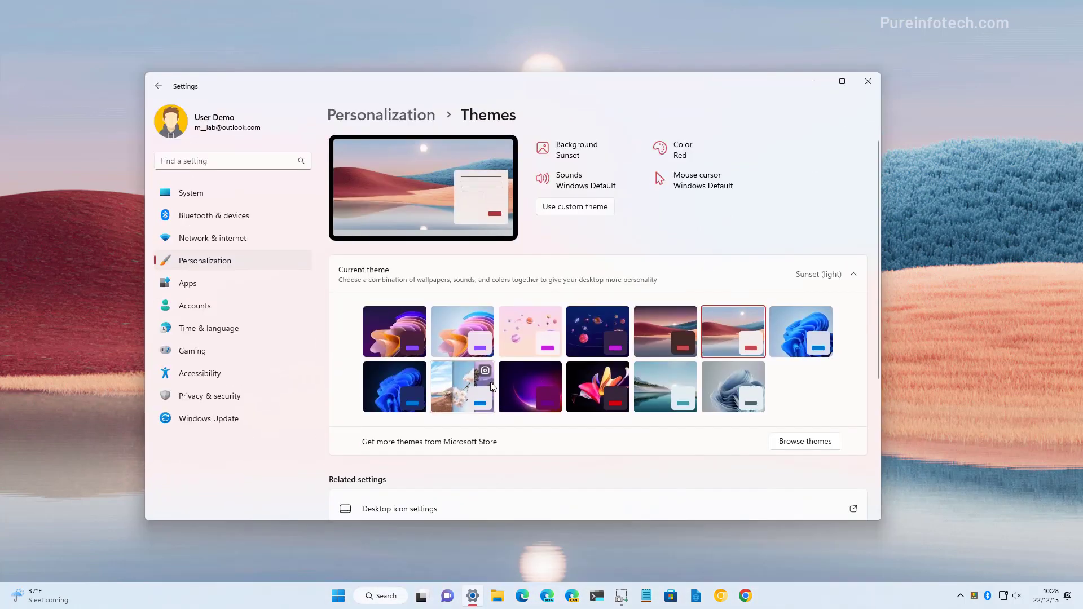
left_click(447, 326)
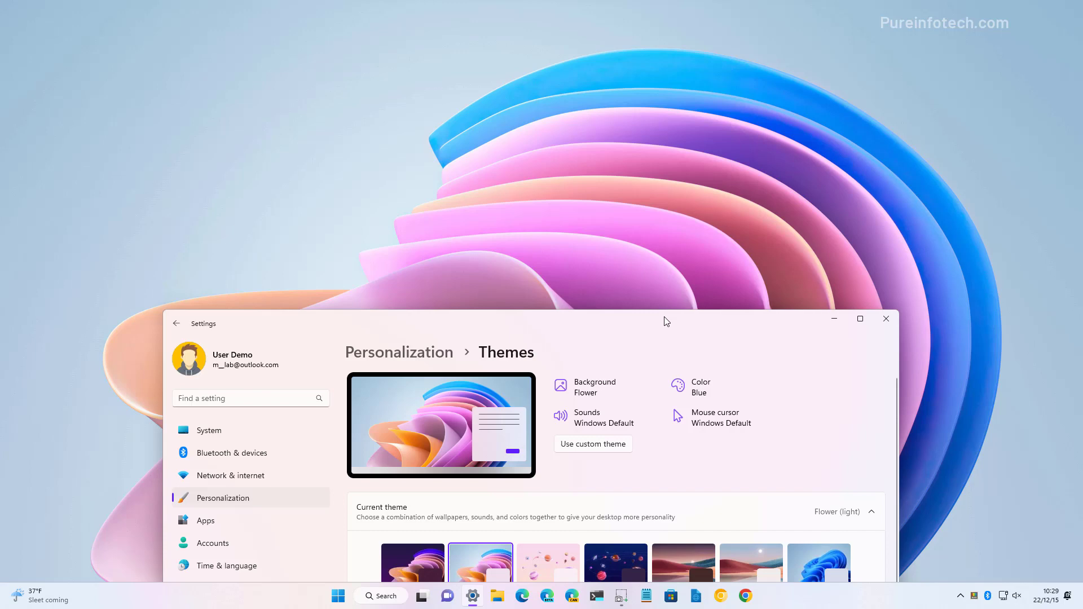
left_click_drag(666, 321, 685, 126)
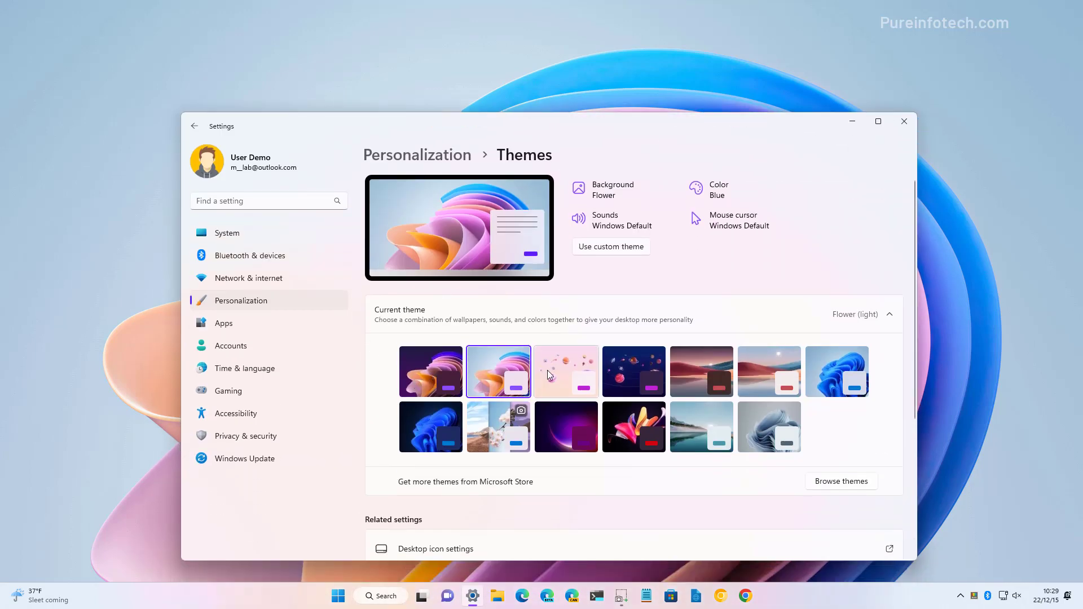